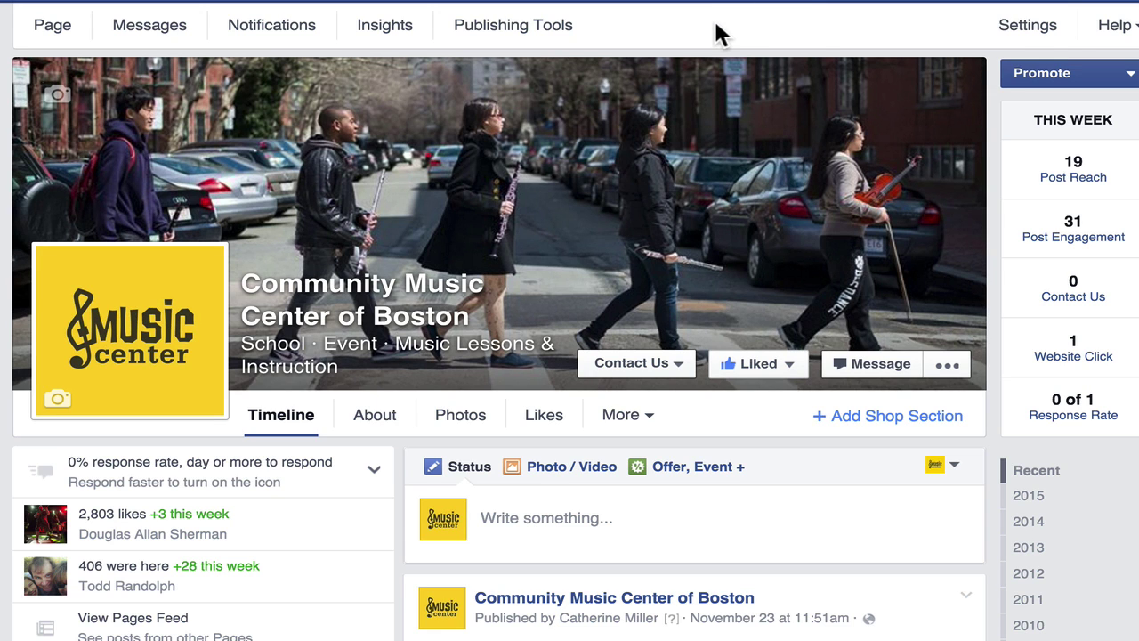
Open the page's Page Roles settings and scroll through the list of Admins and the Editor entry
left_click(1032, 32)
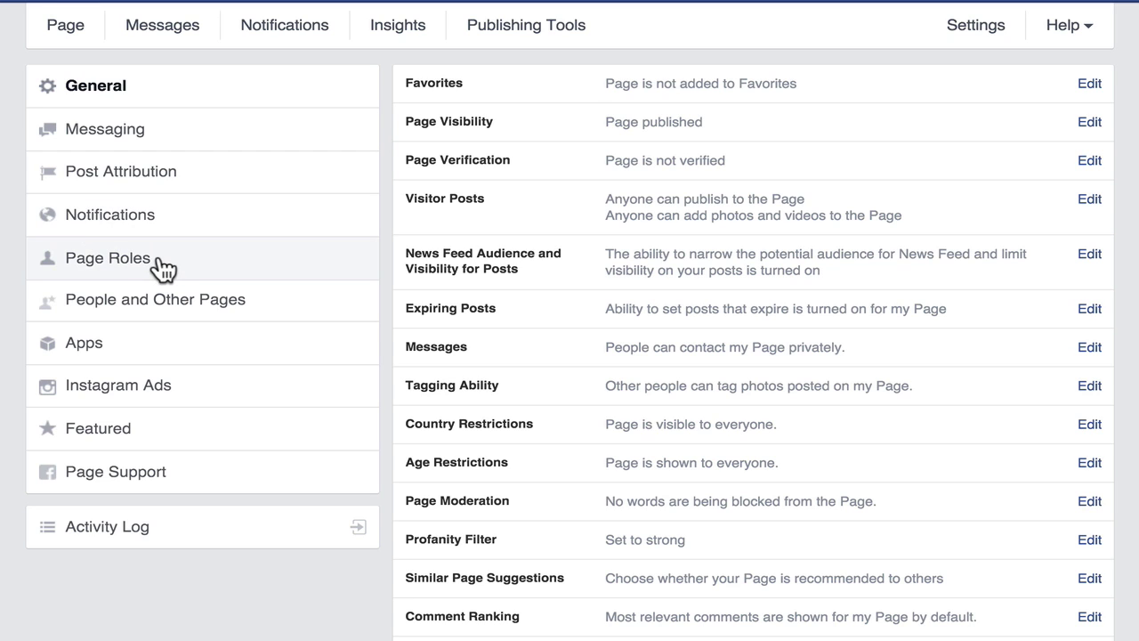
left_click(79, 261)
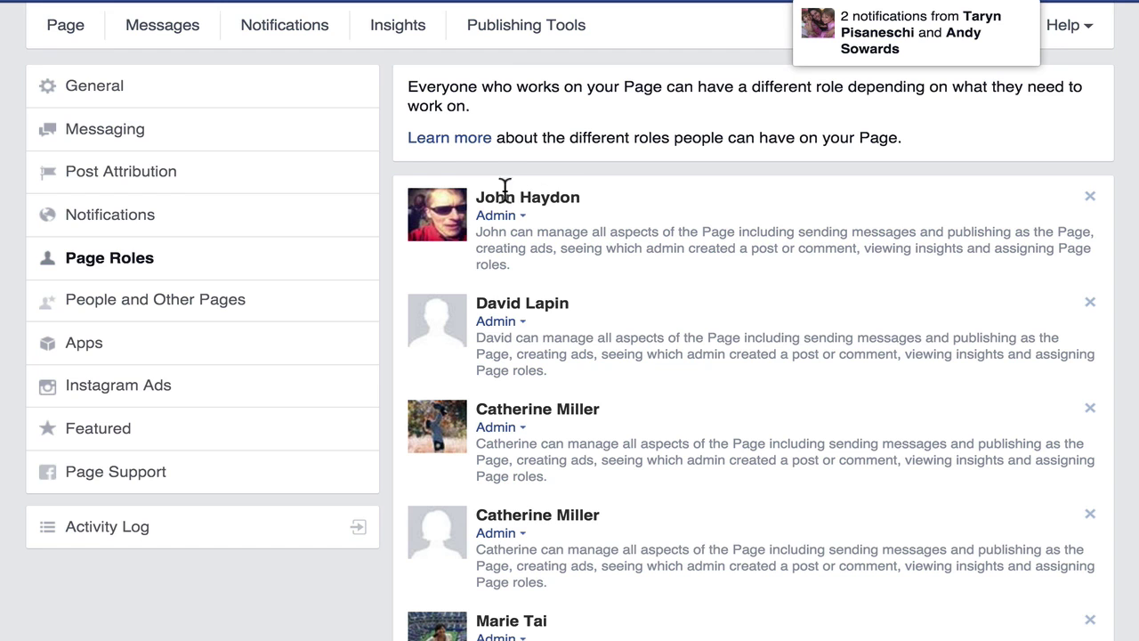
scroll(435, 222, "down", 2)
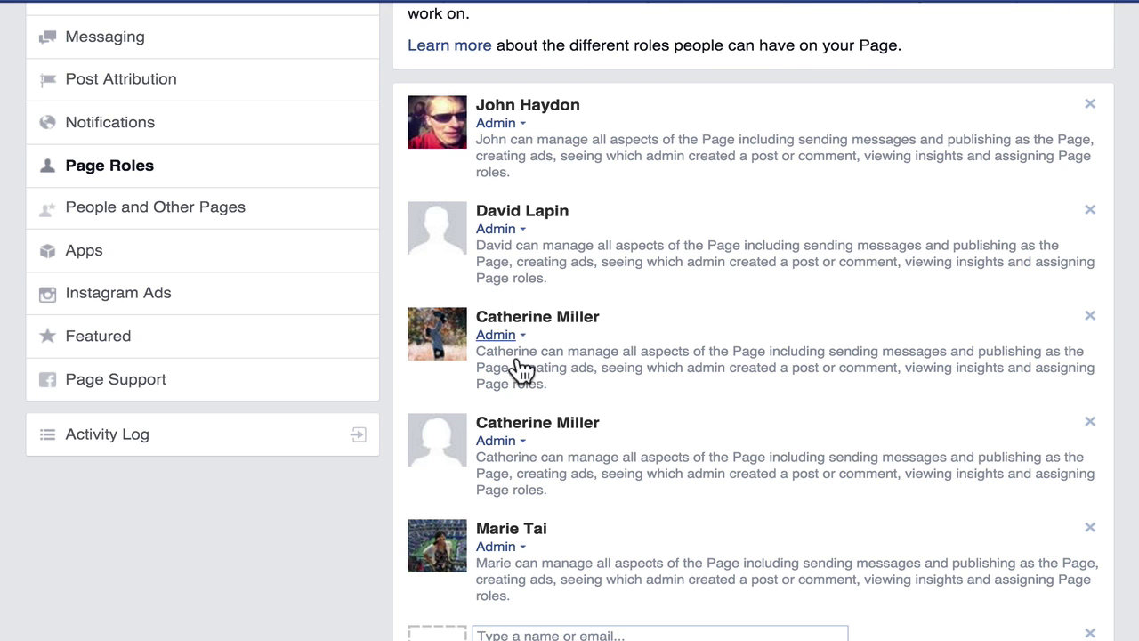
scroll(518, 423, "down", 1)
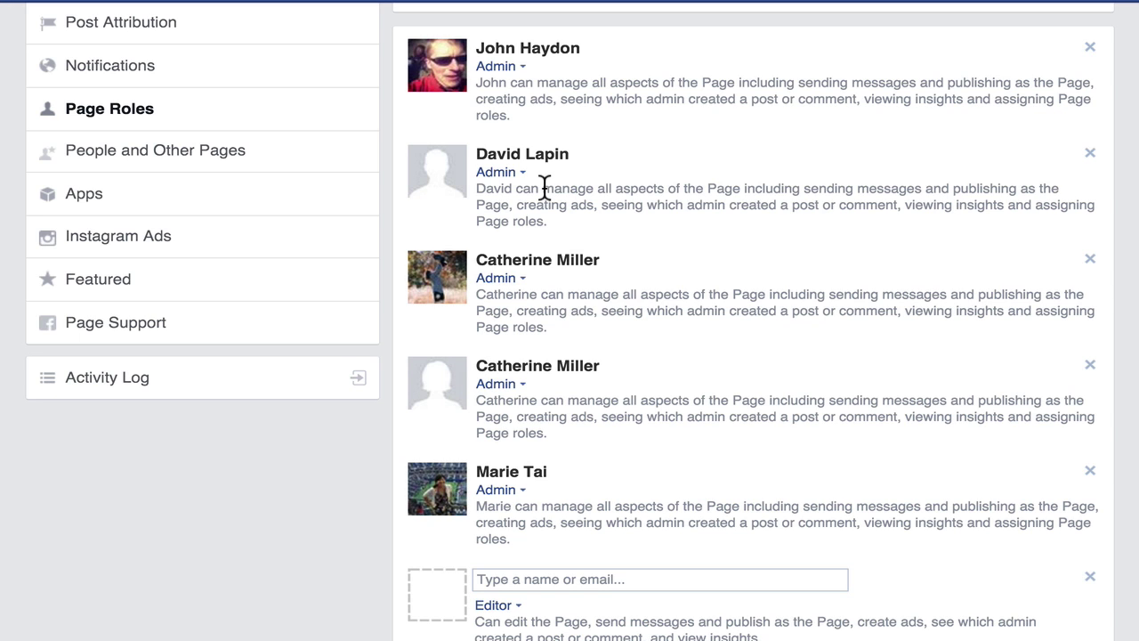
left_click(523, 71)
left_click(532, 86)
left_click(523, 67)
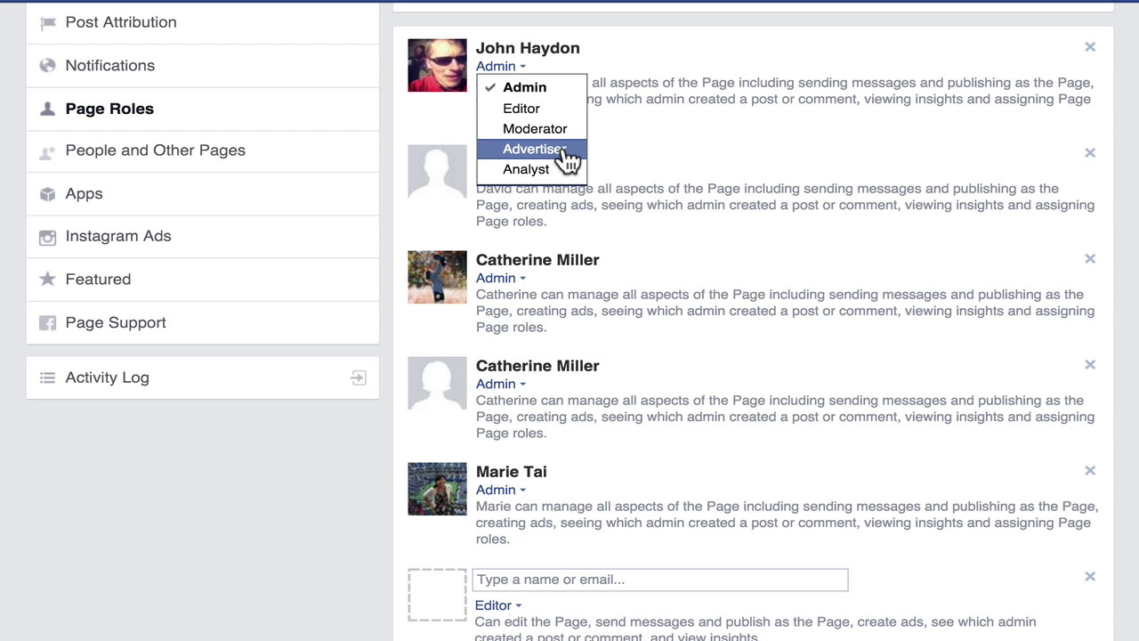
left_click(666, 100)
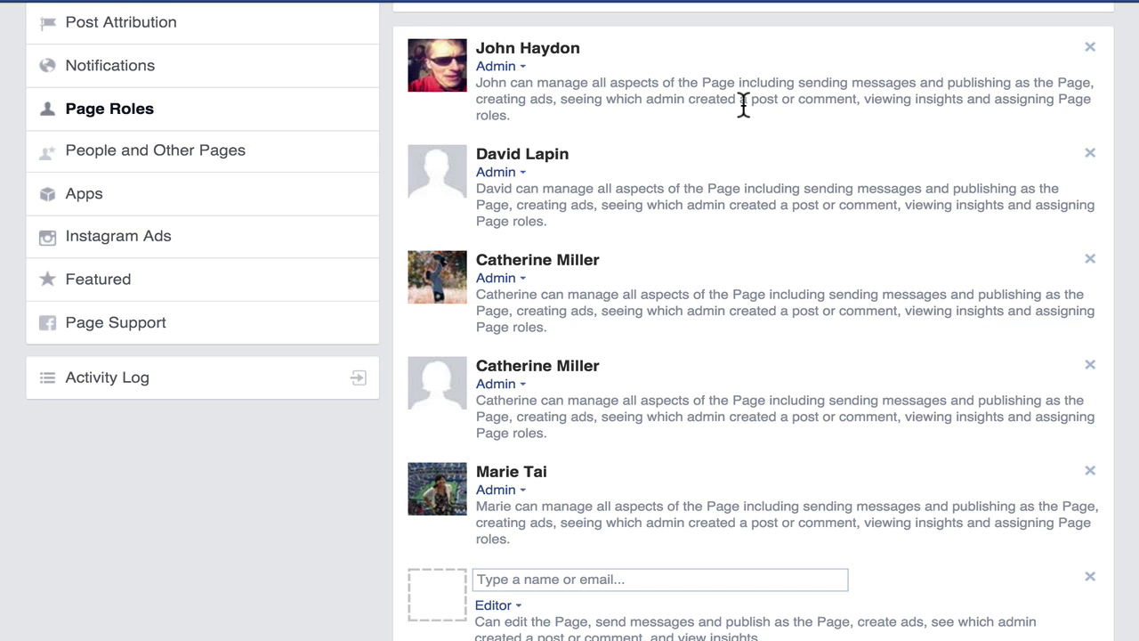
scroll(743, 103, "up", 3)
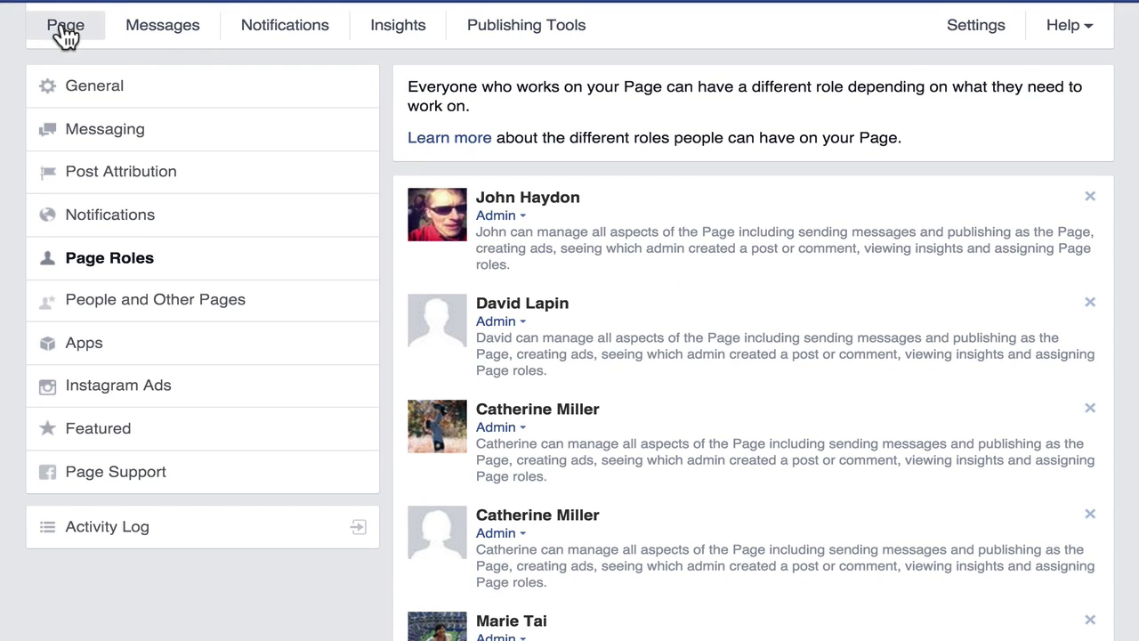
left_click(63, 27)
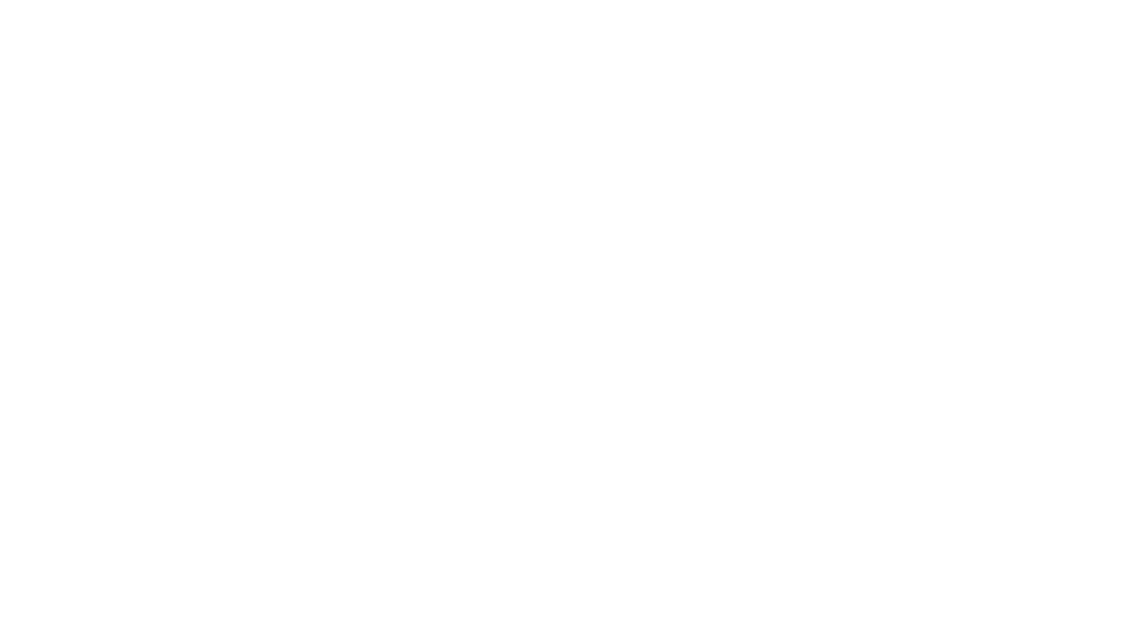
scroll(569, 345, "down", 5)
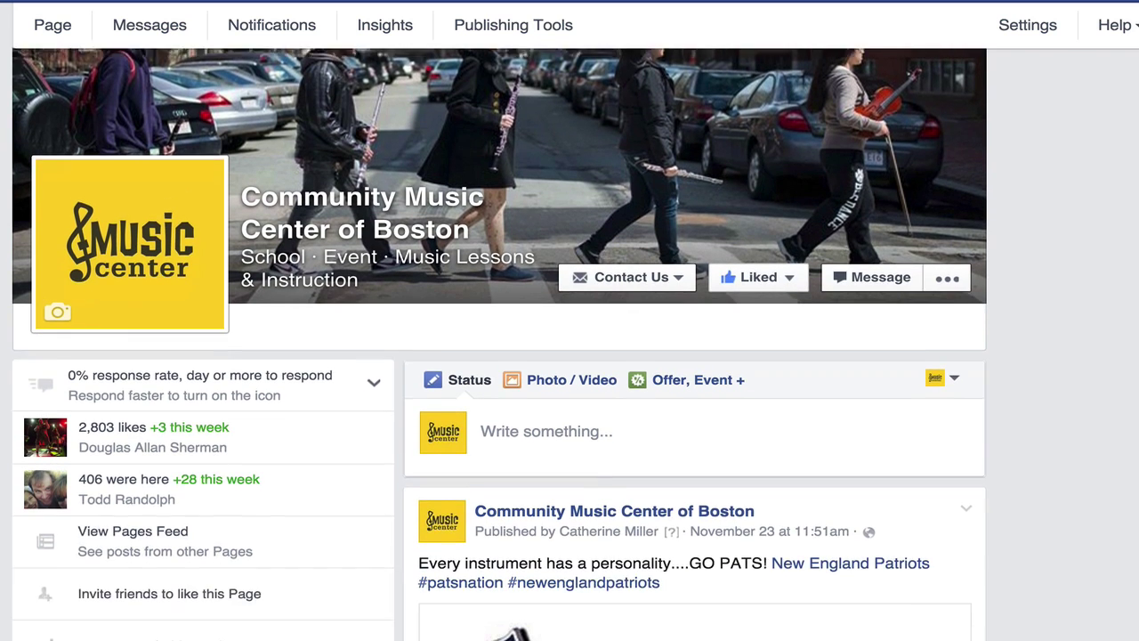
scroll(569, 344, "down", 1)
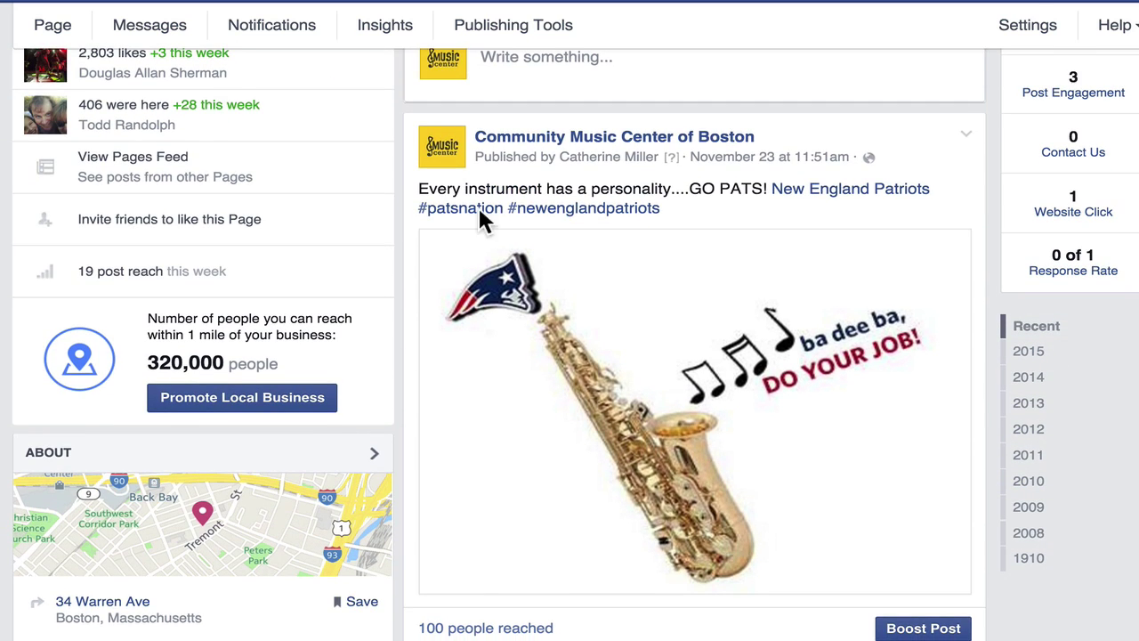
mouse_move(570, 170)
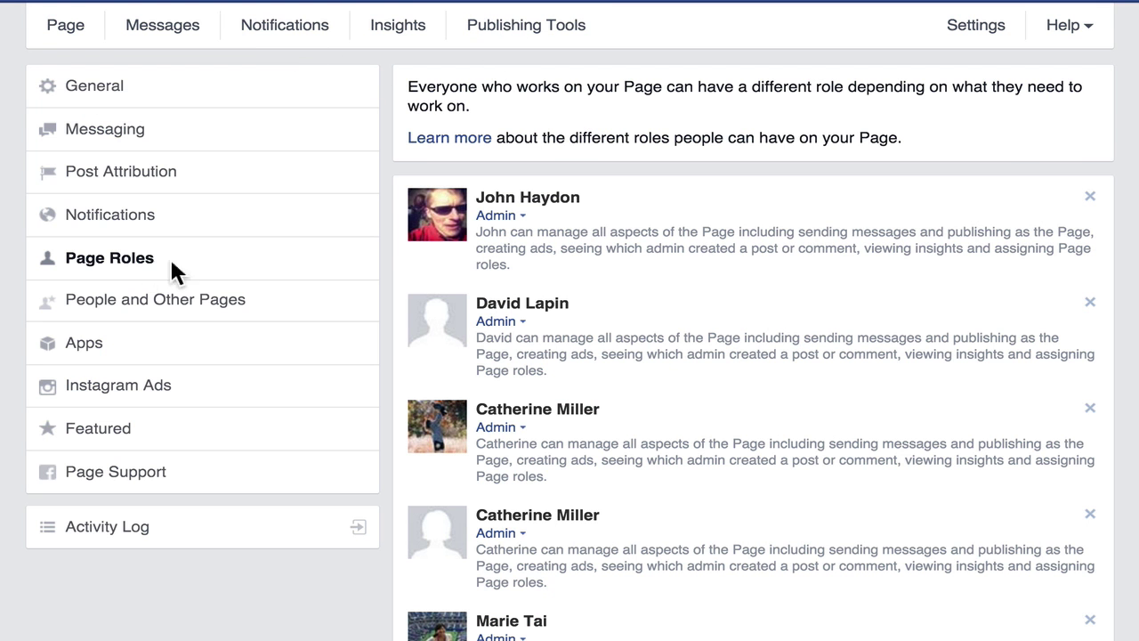
Switch the first person's role from Admin to Editor, then to Moderator
left_click(525, 219)
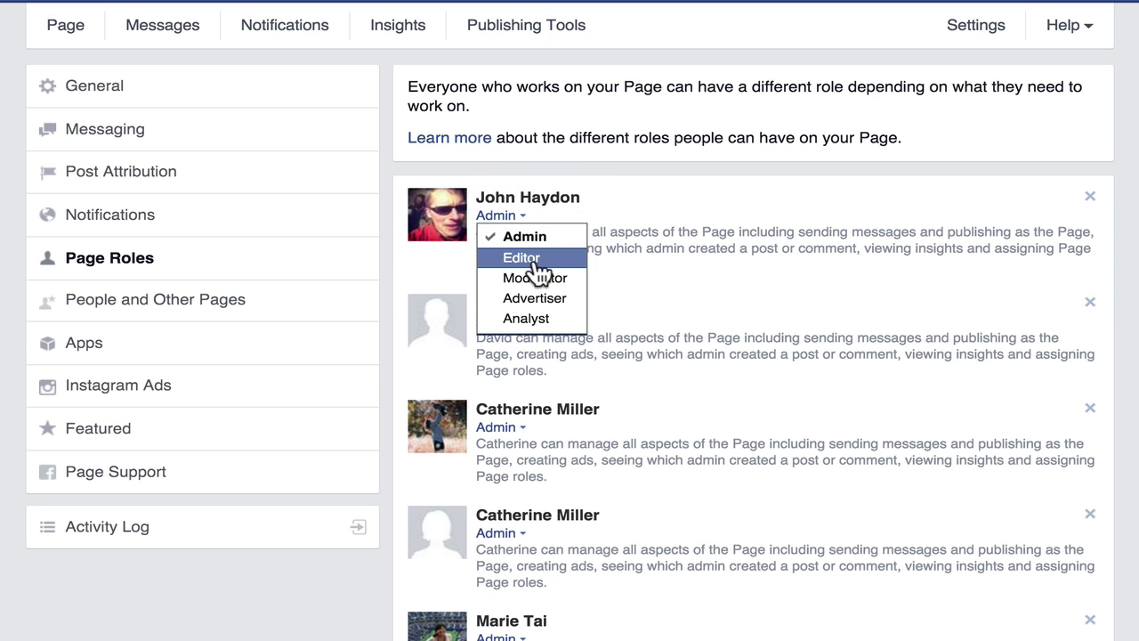
left_click(532, 258)
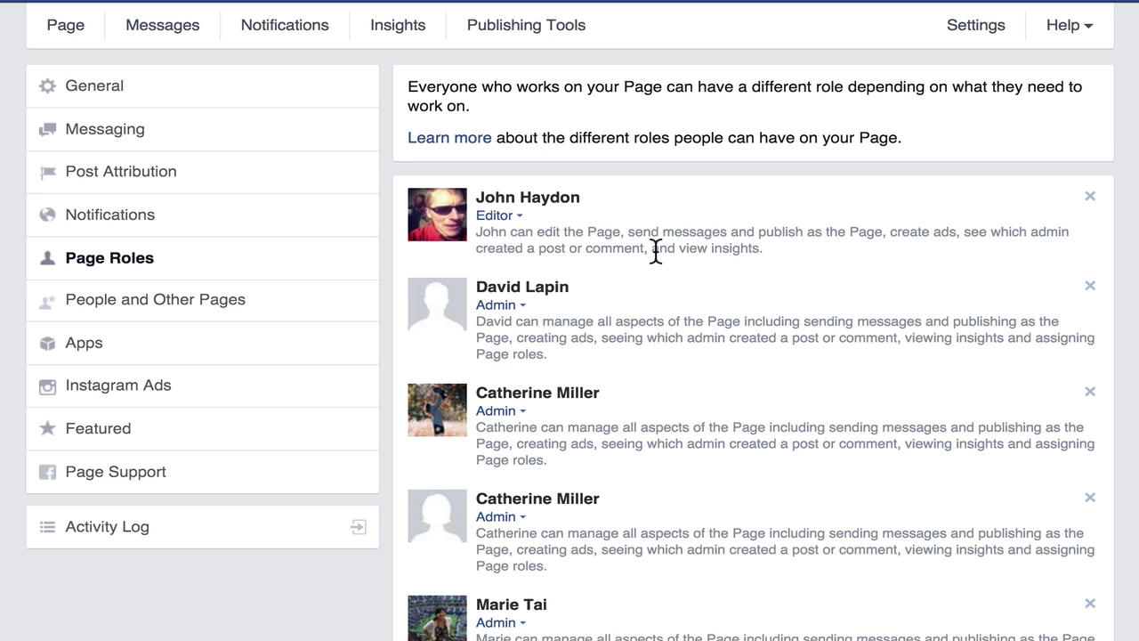
left_click(509, 216)
left_click(529, 281)
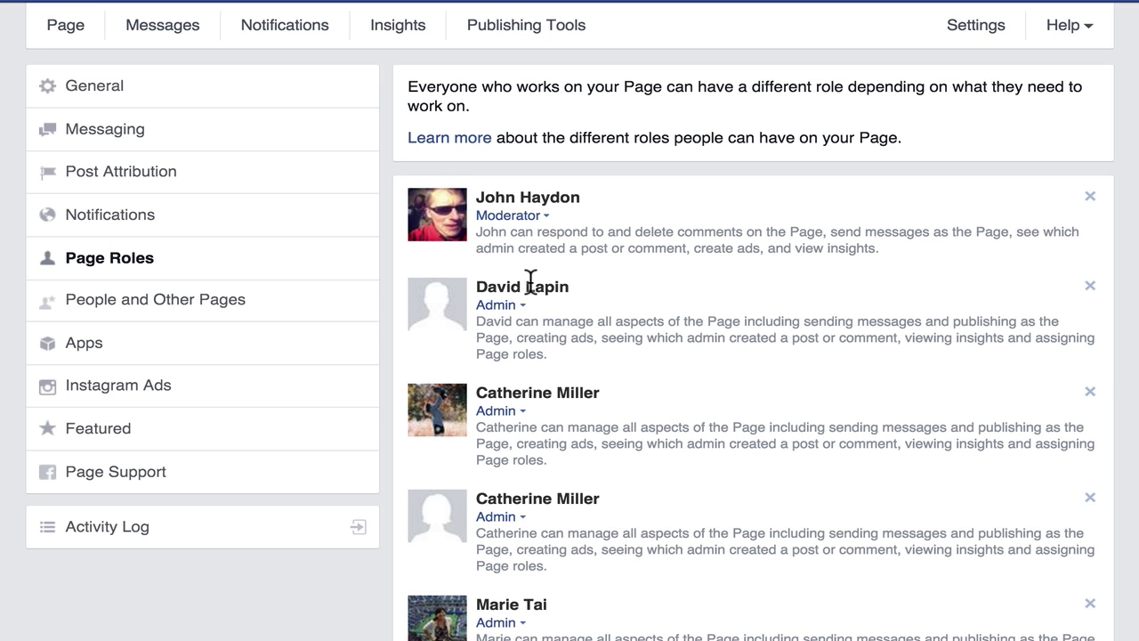
Cycle the first person's role through Editor and Moderator, ending on Advertiser
left_click(548, 217)
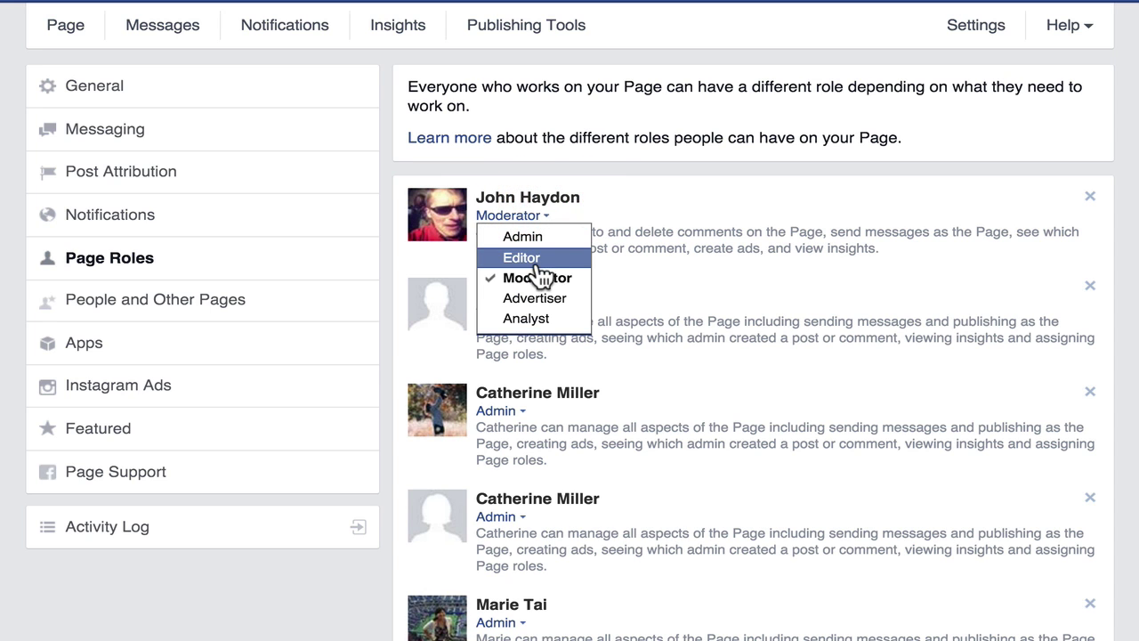
left_click(532, 258)
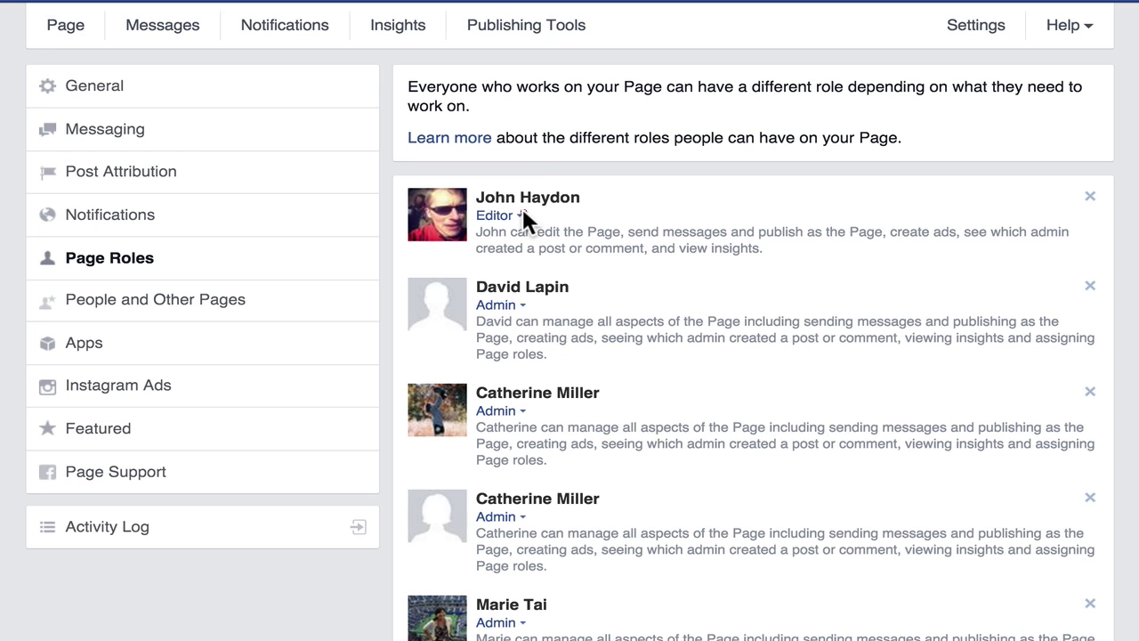
left_click(514, 217)
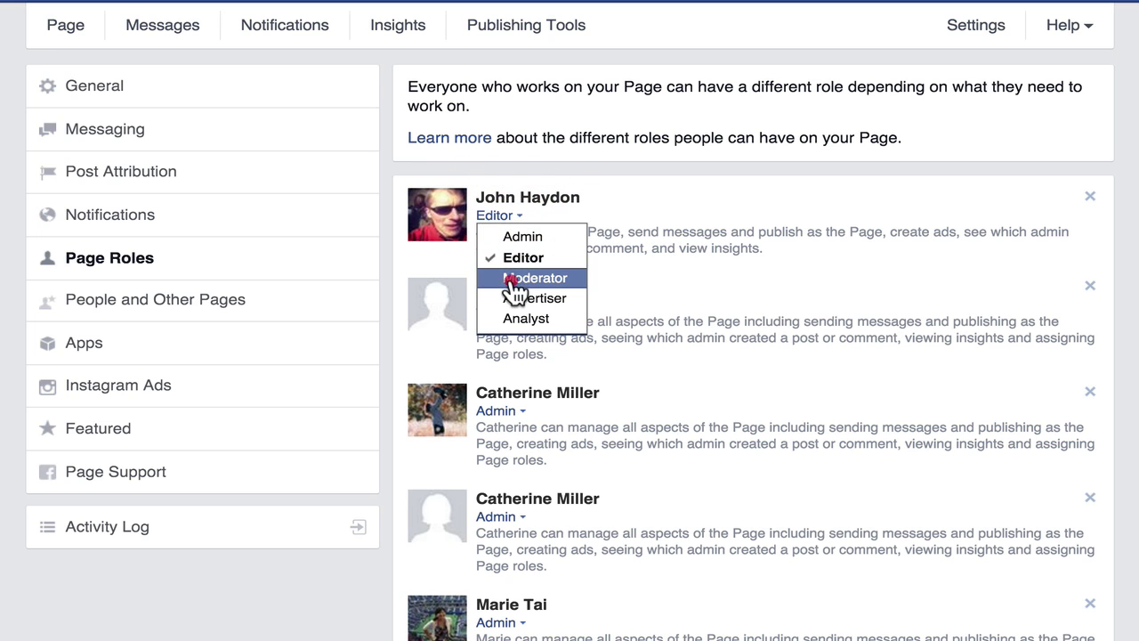
left_click(517, 278)
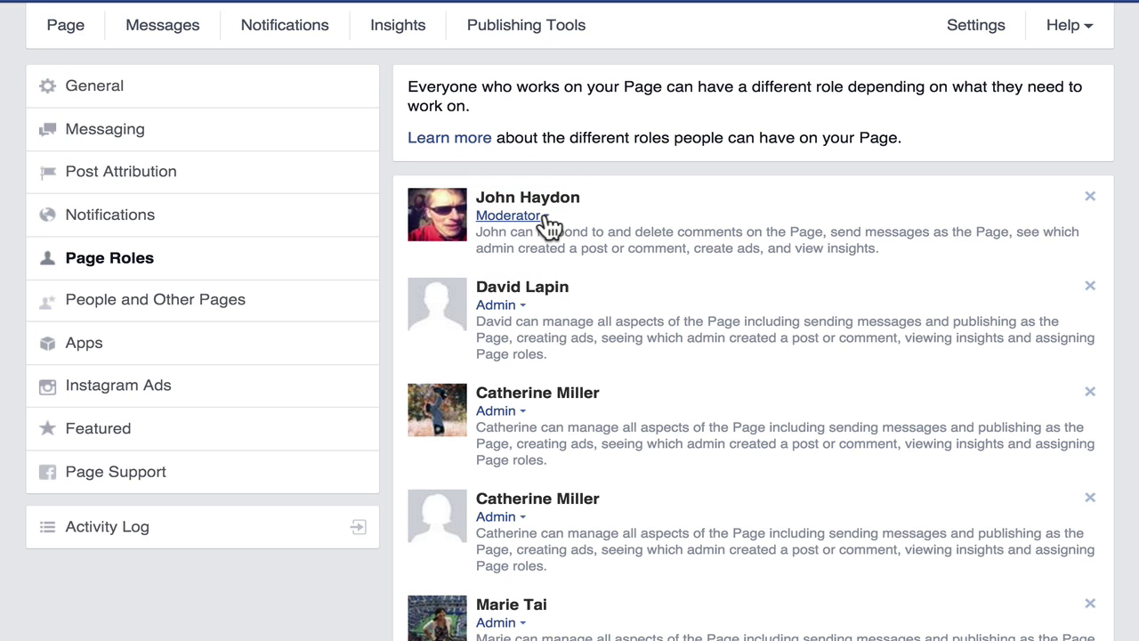
left_click(545, 222)
left_click(536, 295)
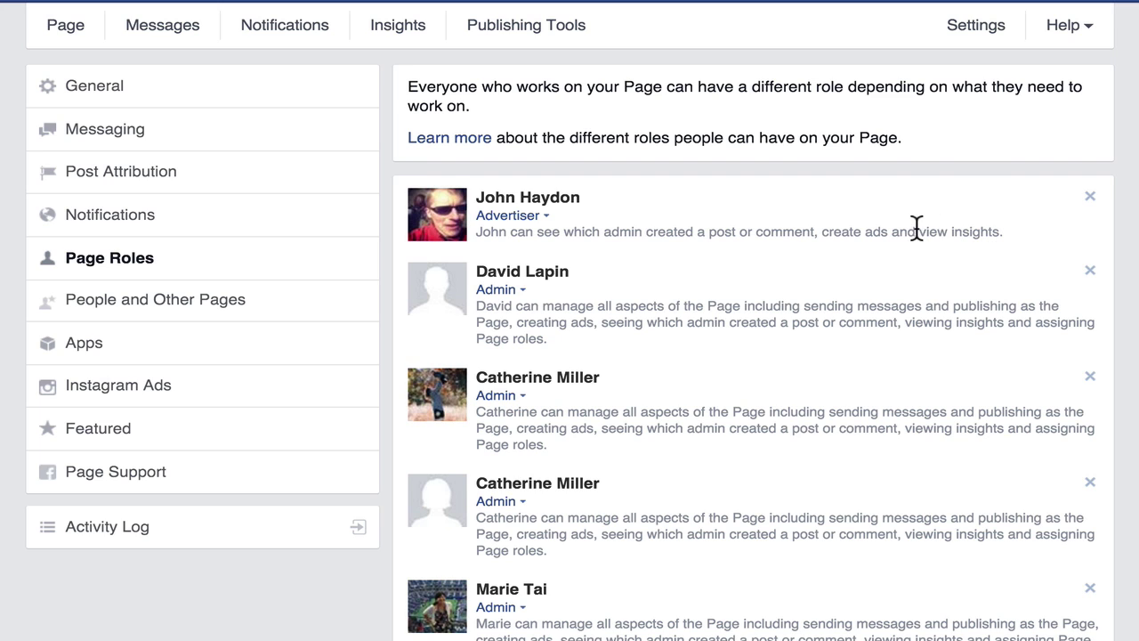
Highlight 'create ads and view insights' in the role description, then set the first person to Analyst
left_click(823, 227)
left_click_drag(823, 227, 1001, 233)
left_click(1002, 233)
left_click(543, 218)
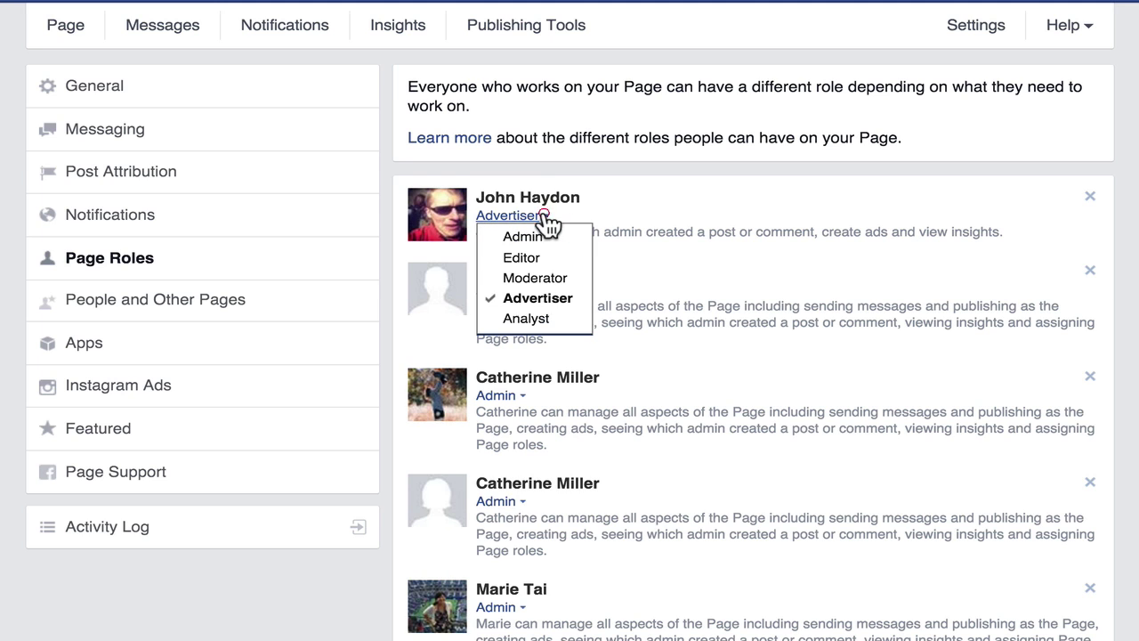
left_click(525, 319)
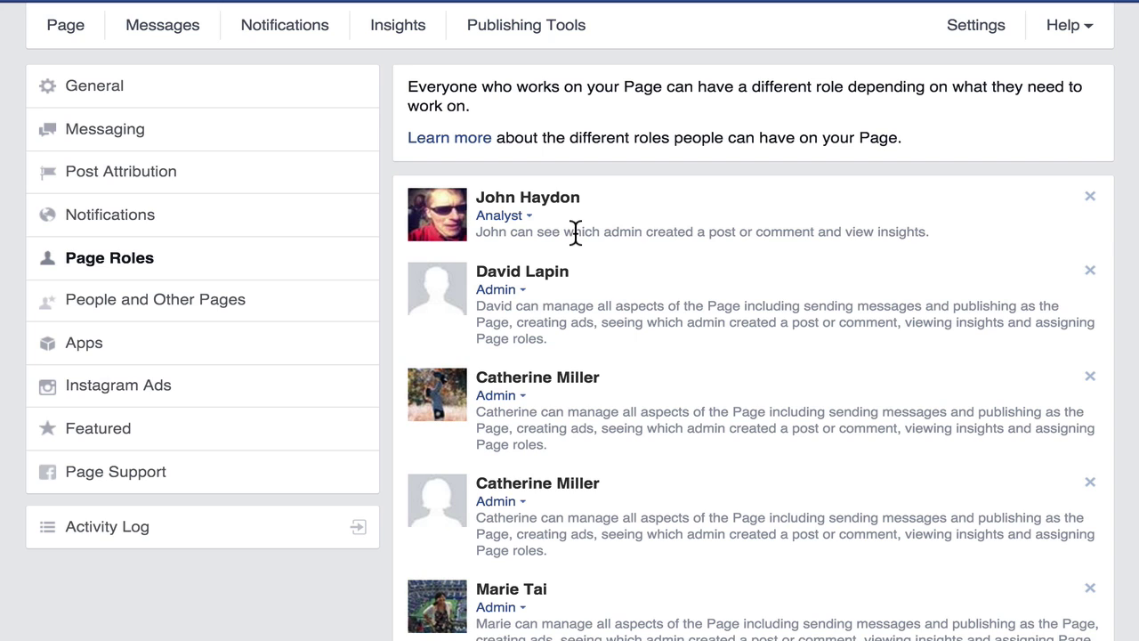
left_click_drag(877, 233, 931, 230)
left_click(931, 230)
left_click(496, 290)
left_click(525, 312)
left_click(527, 219)
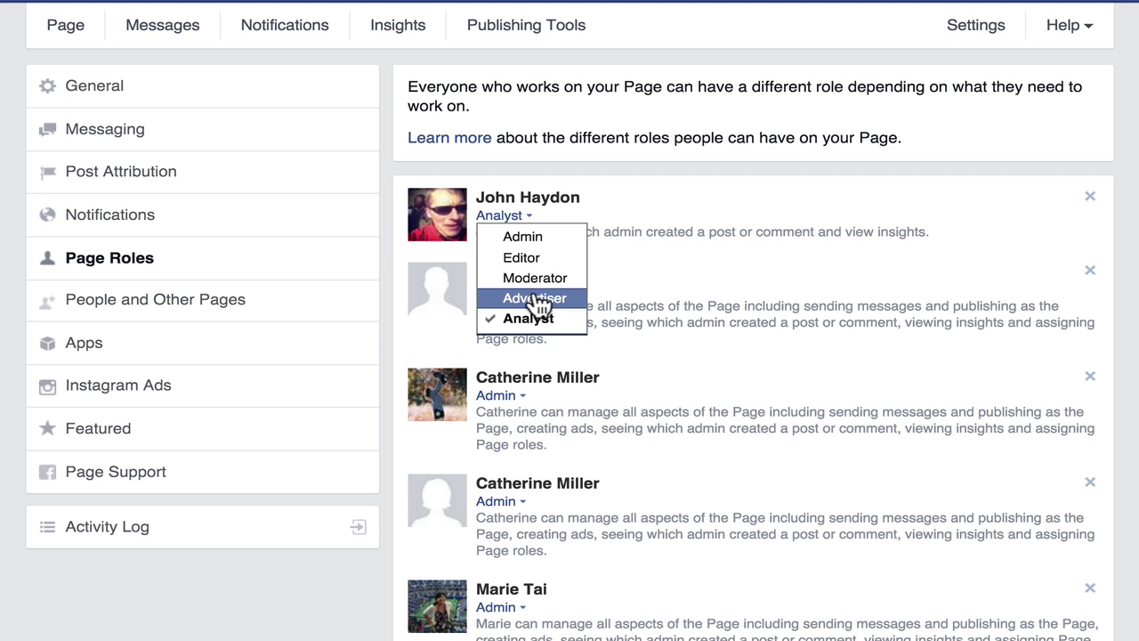
Keep Analyst set, leave the new-person entry on Editor, and save the page role changes
left_click(674, 233)
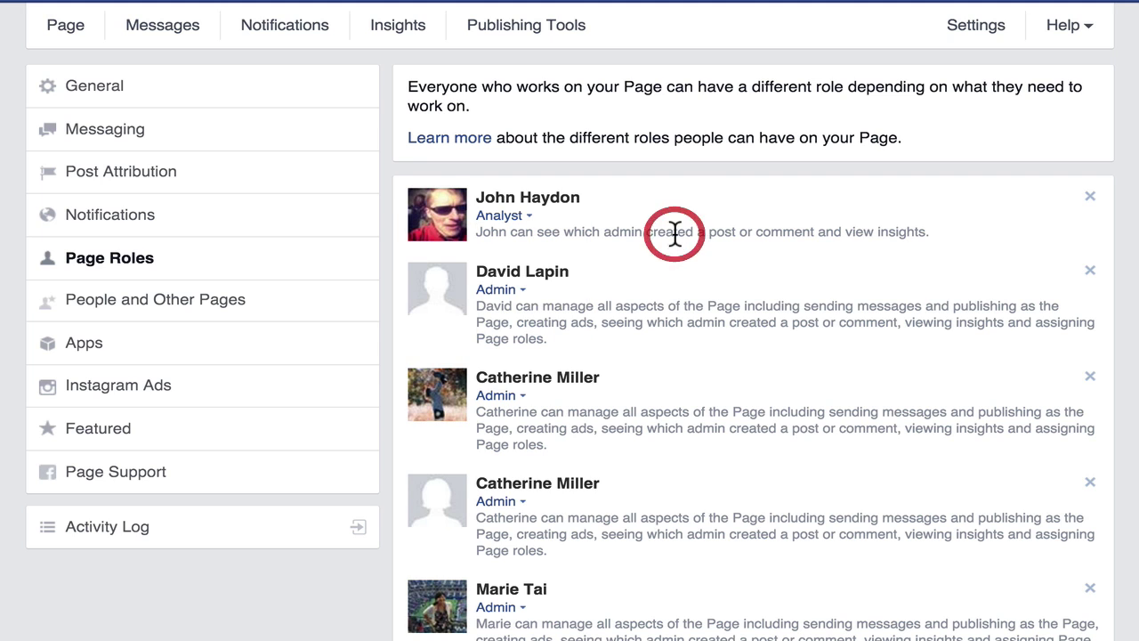
scroll(676, 238, "down", 3)
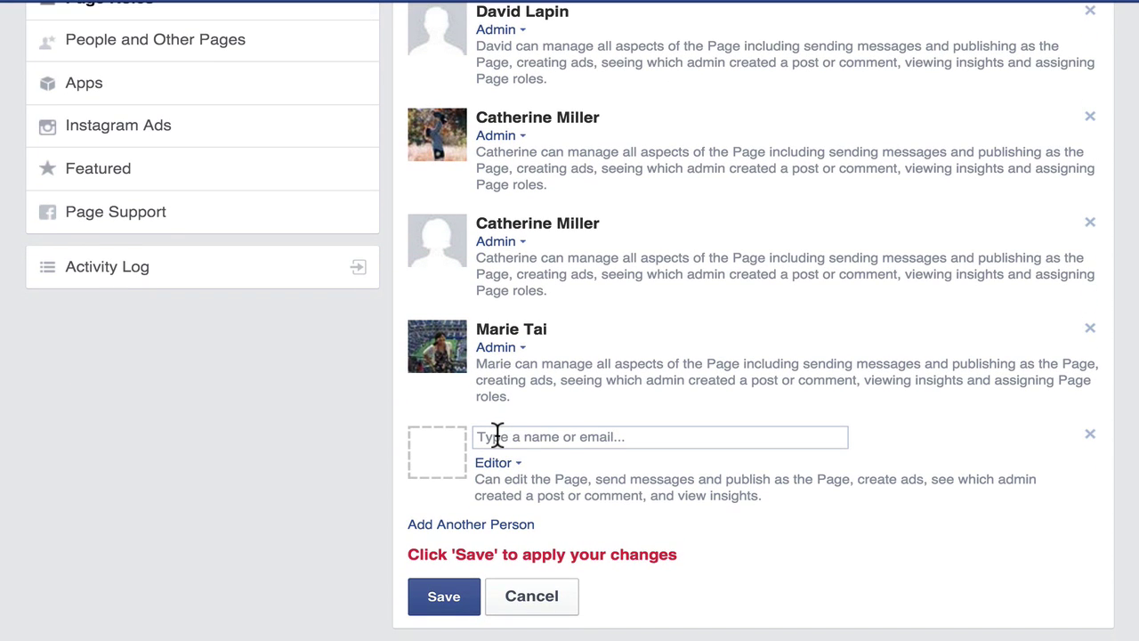
left_click(497, 433)
left_click(498, 463)
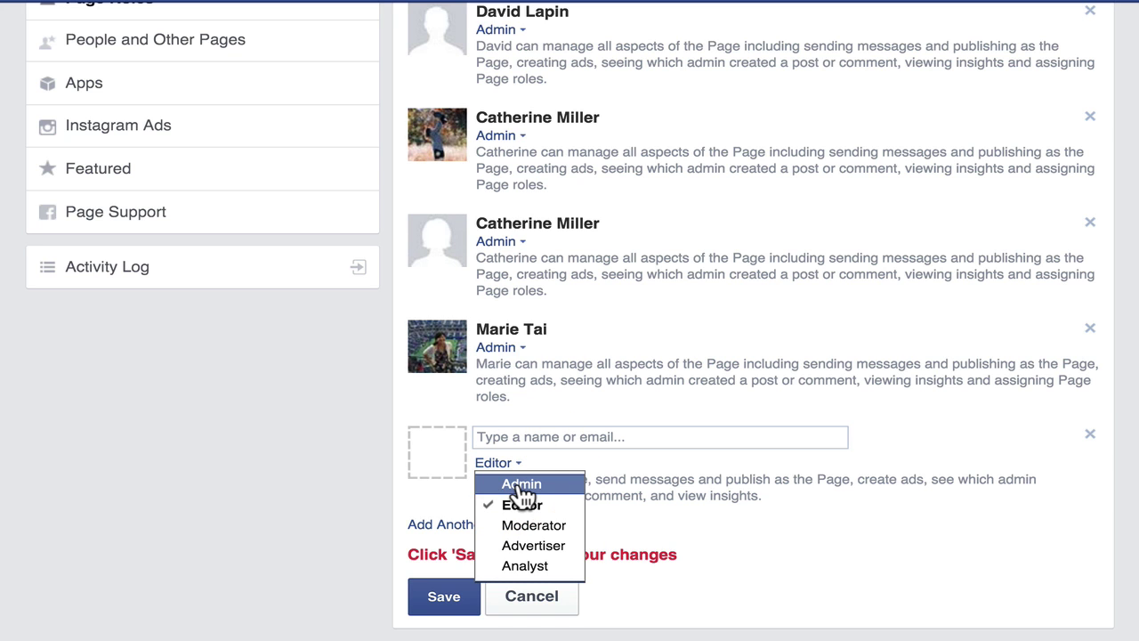
scroll(541, 500, "down", 1)
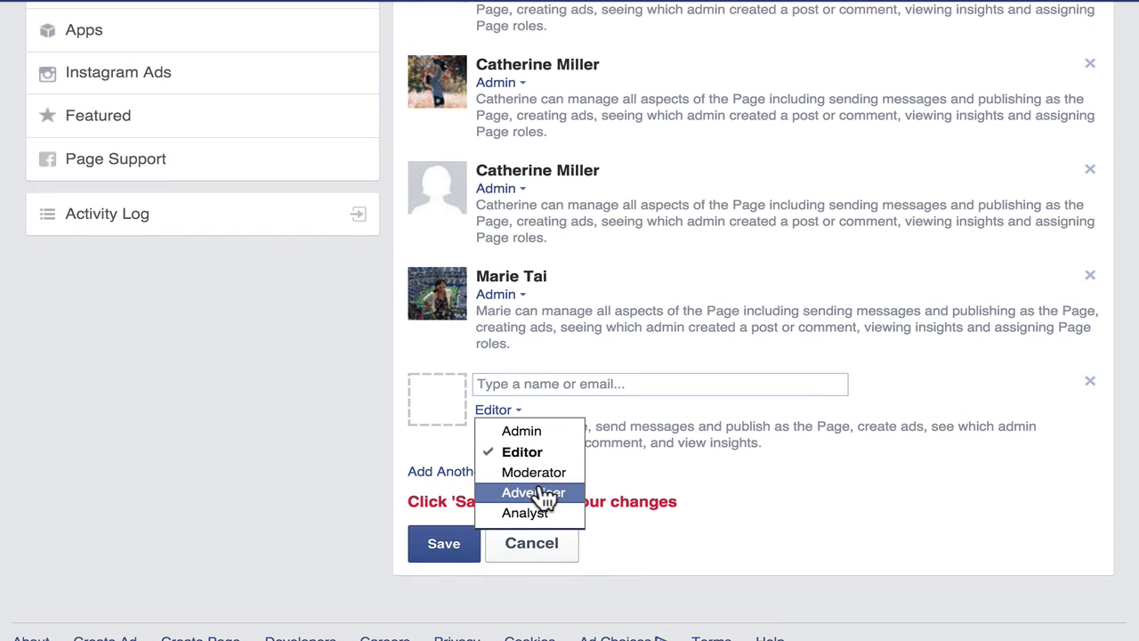
left_click(527, 383)
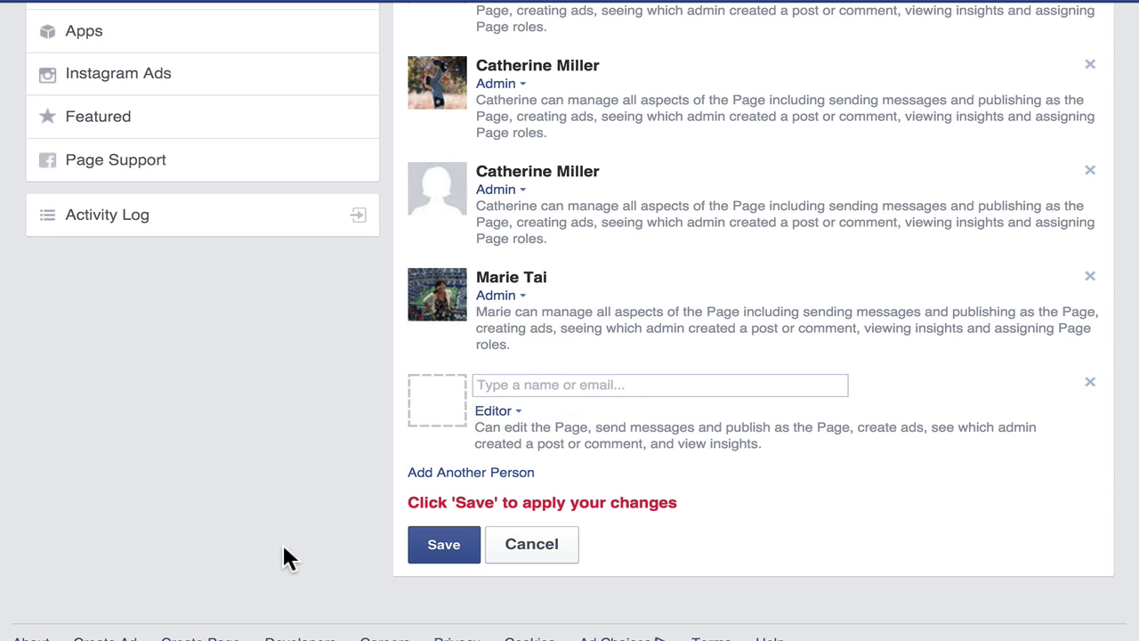
left_click(461, 554)
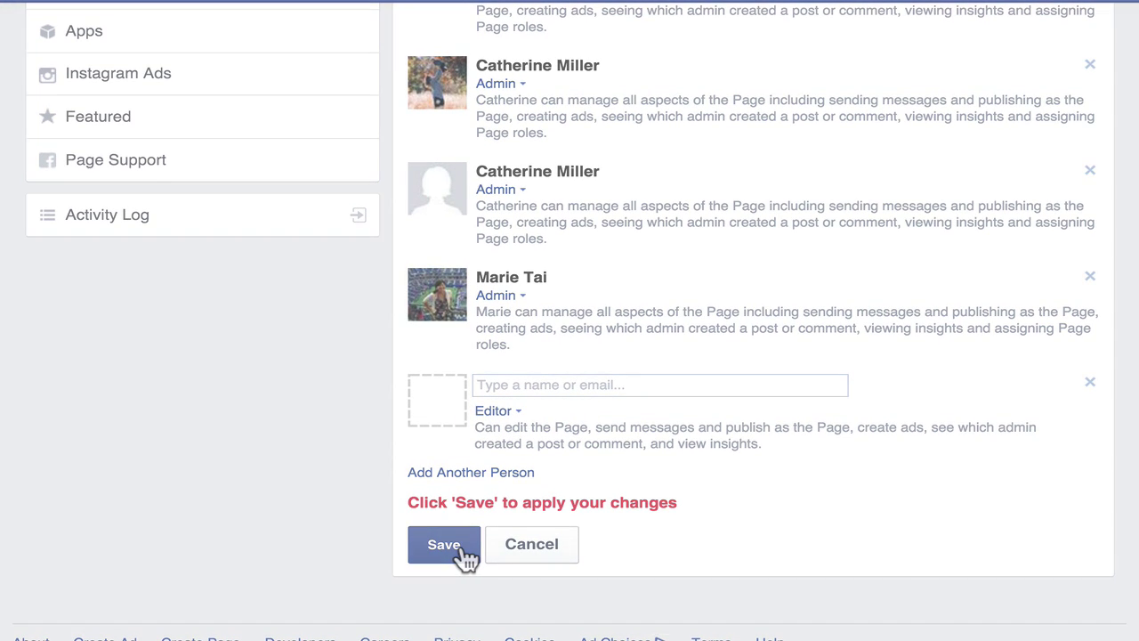